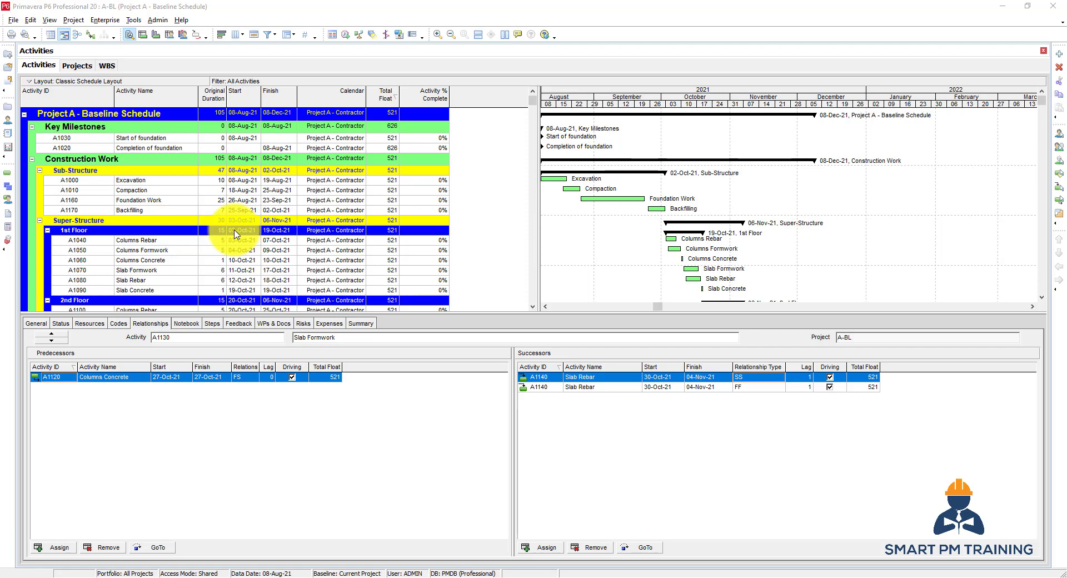
Examine the baseline project's Must Finish By date and the schedule's total float, original duration and finish date
click(109, 243)
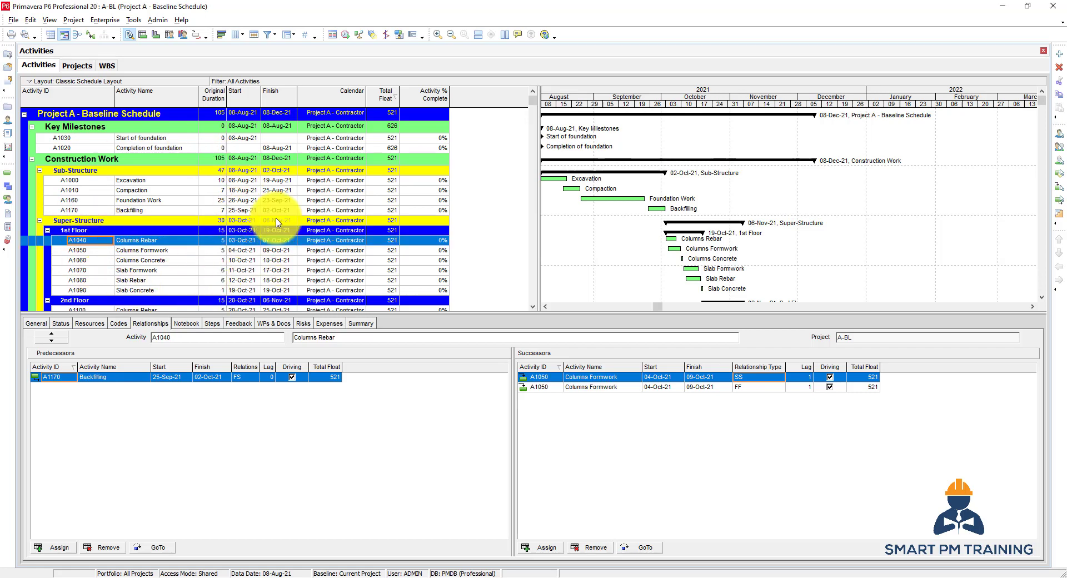
click(7, 108)
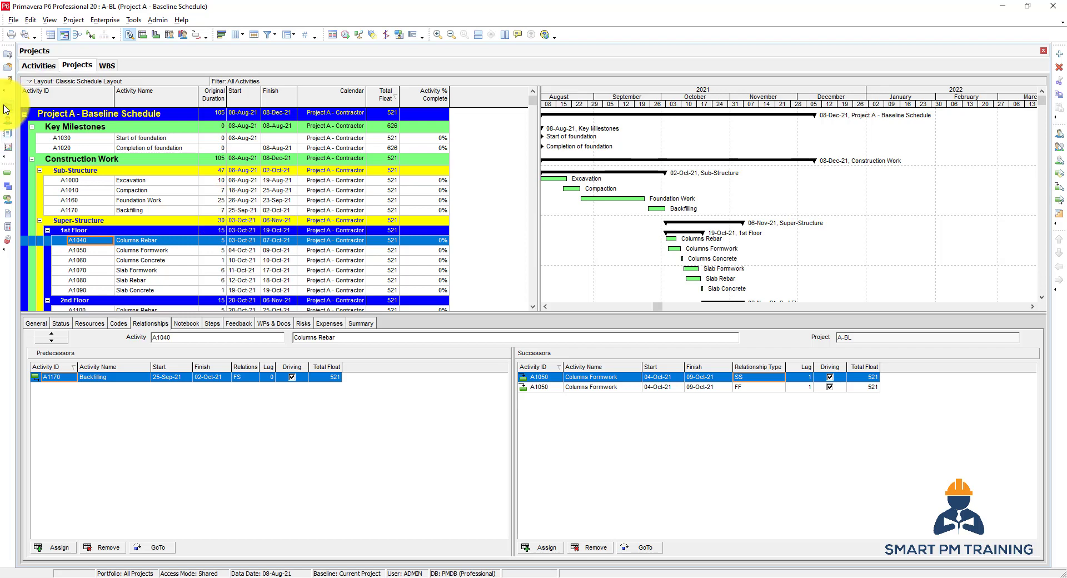
click(119, 127)
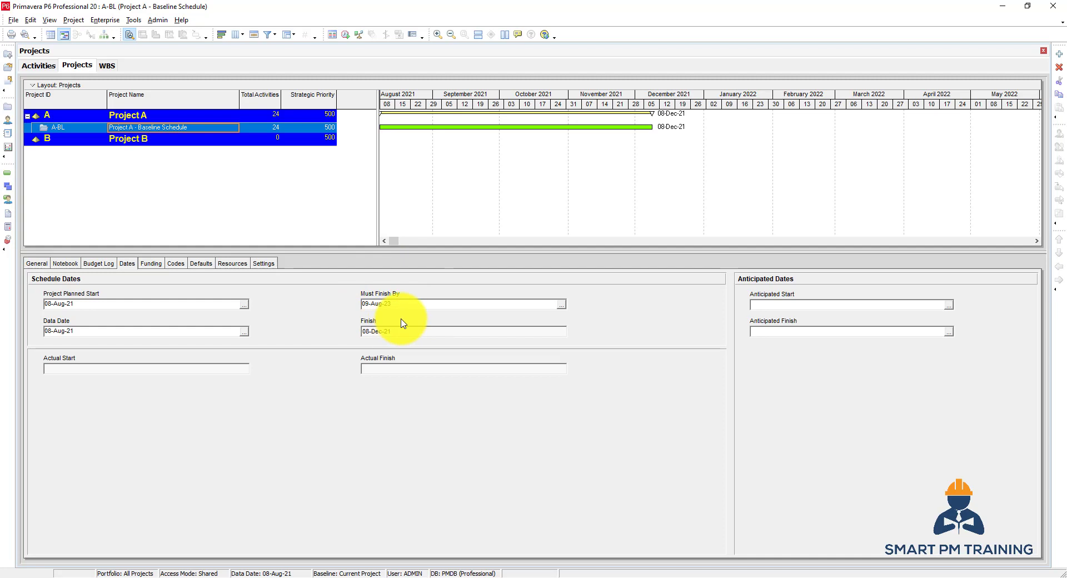
click(8, 173)
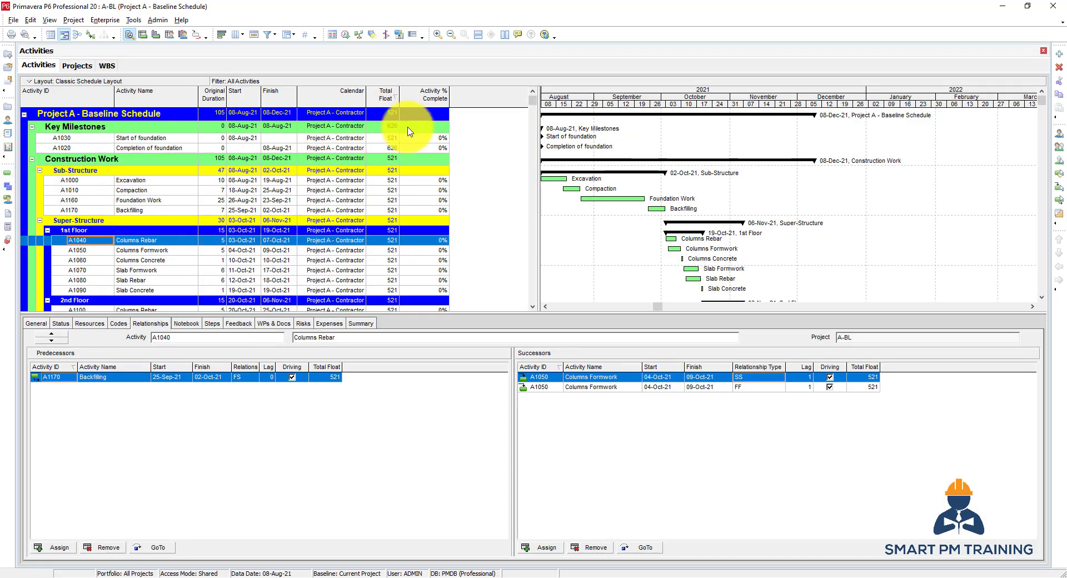
scroll(381, 215, down, 4)
scroll(392, 255, down, 1)
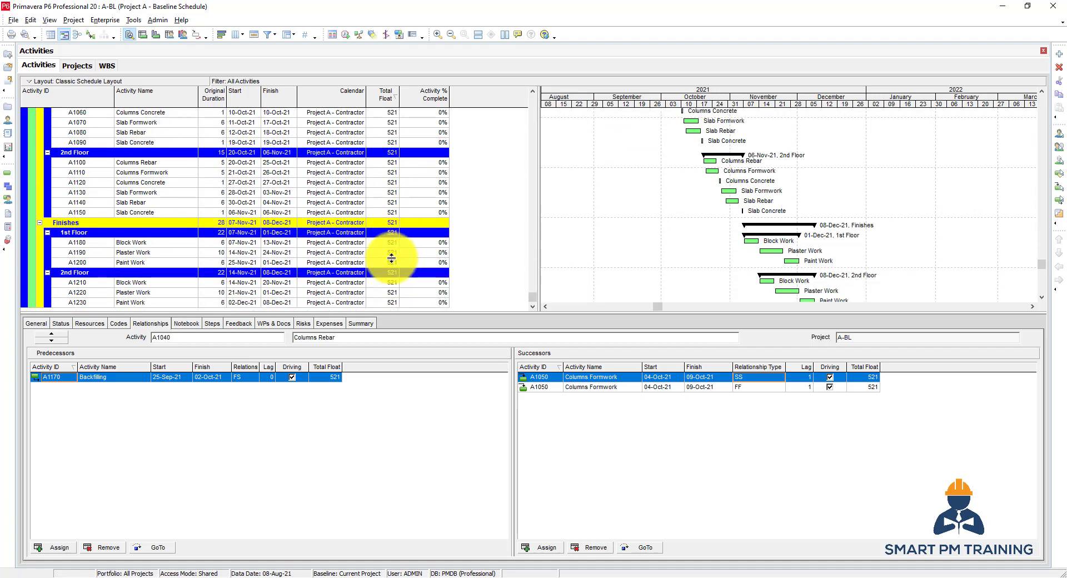
scroll(388, 253, up, 5)
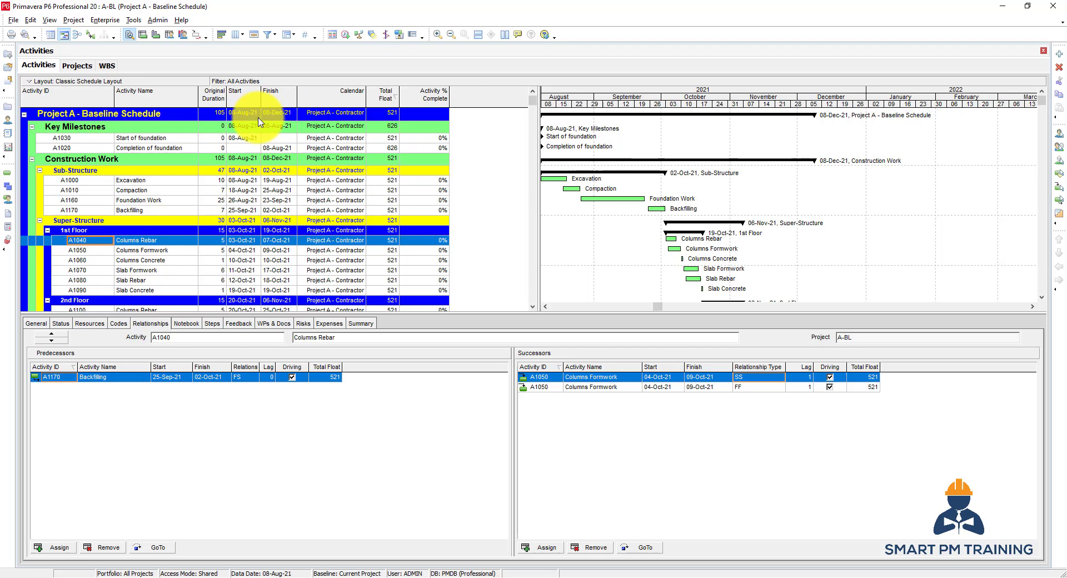
click(213, 112)
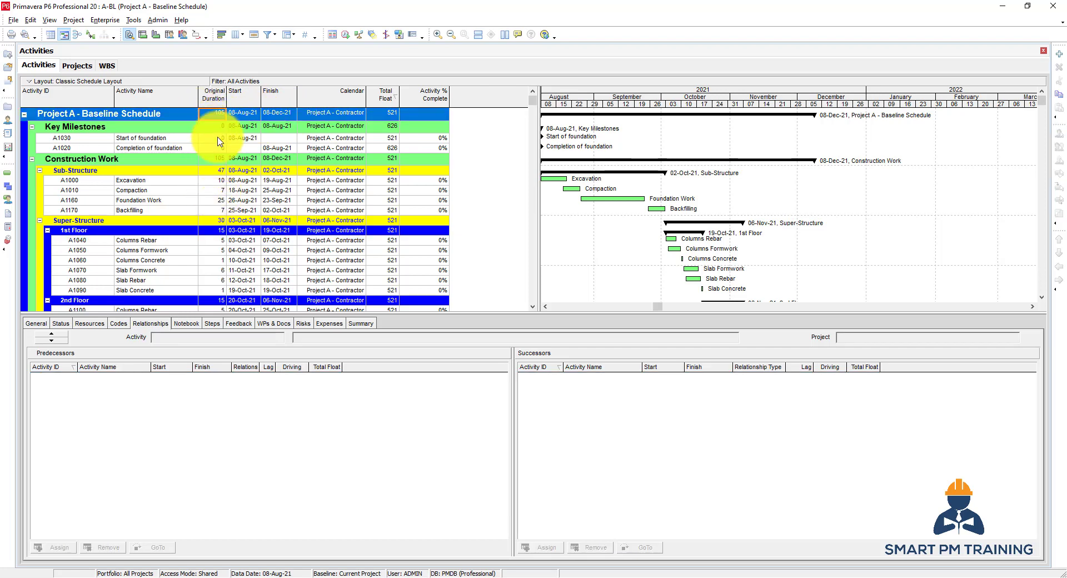
click(286, 113)
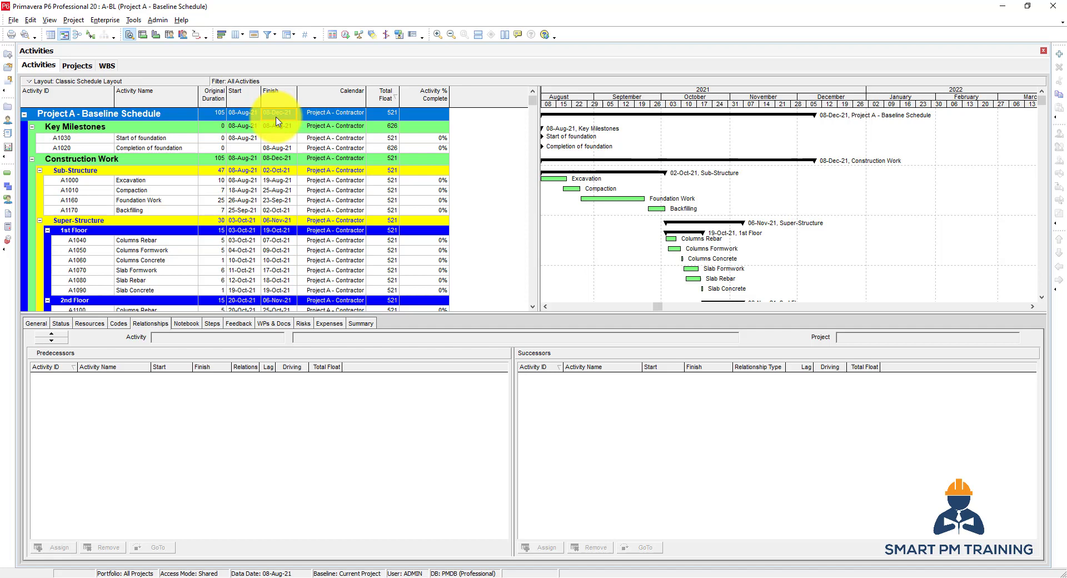
Set the Must Finish By date of Project A - Baseline Schedule to 09-Dec-21
click(6, 110)
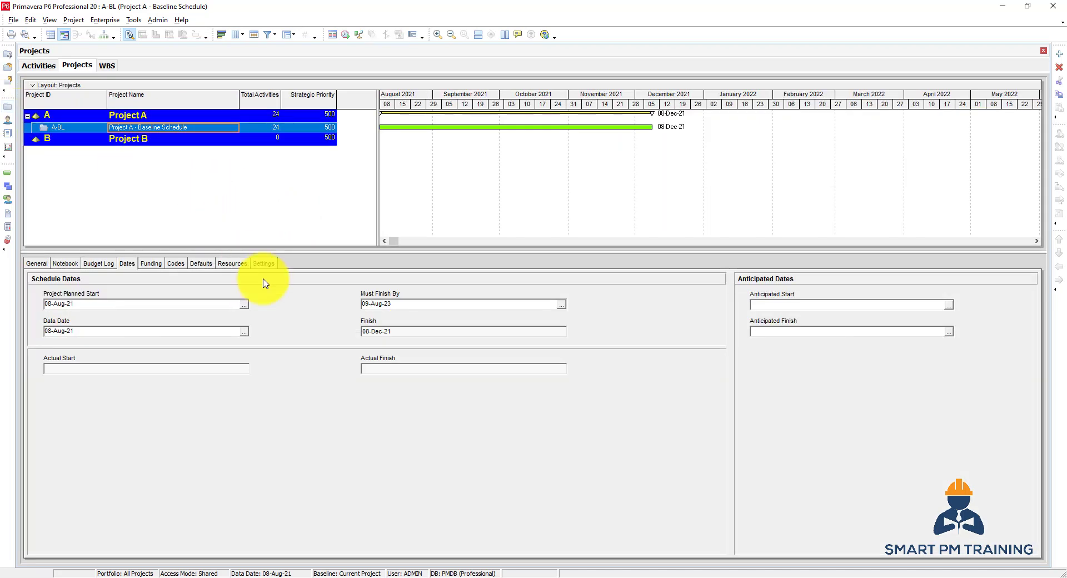
click(561, 305)
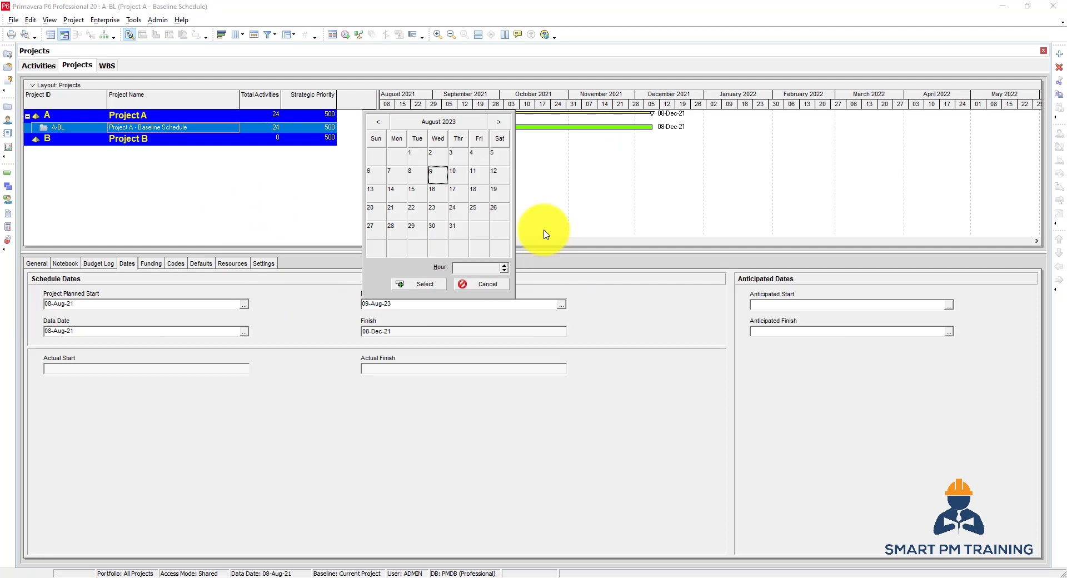
click(439, 122)
click(381, 123)
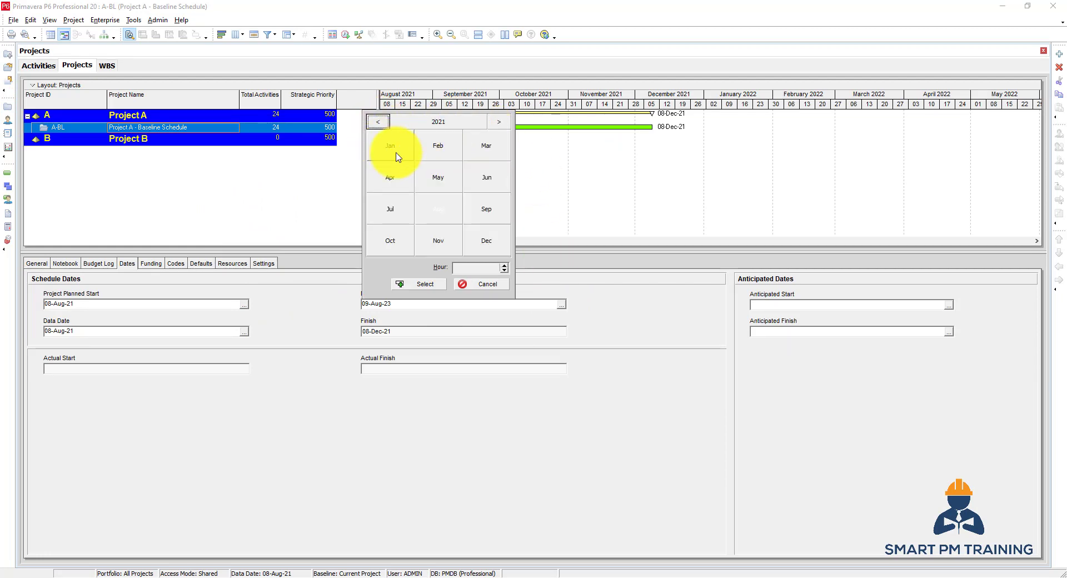
click(481, 245)
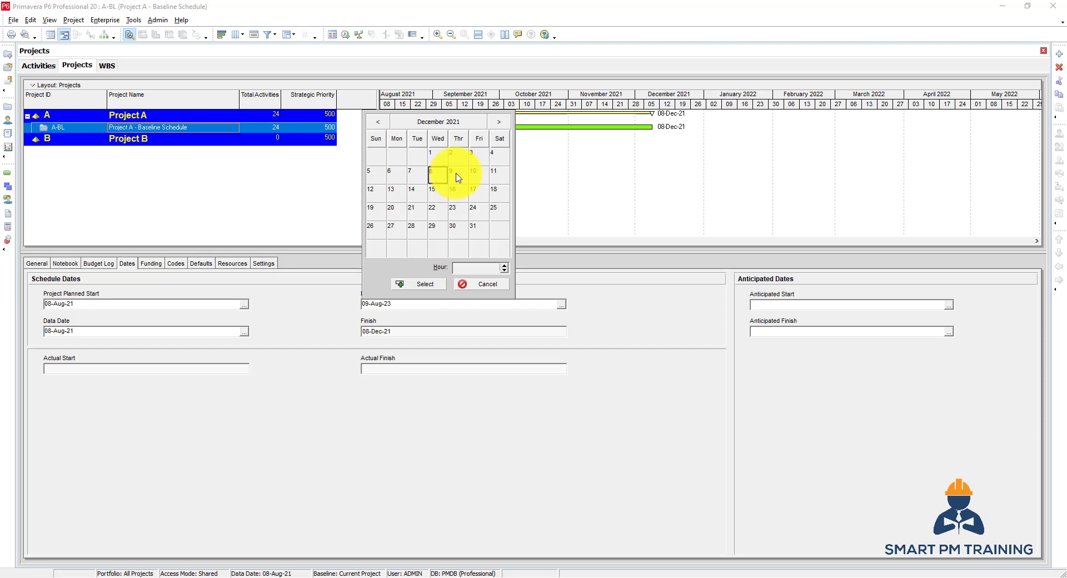
double_click(459, 177)
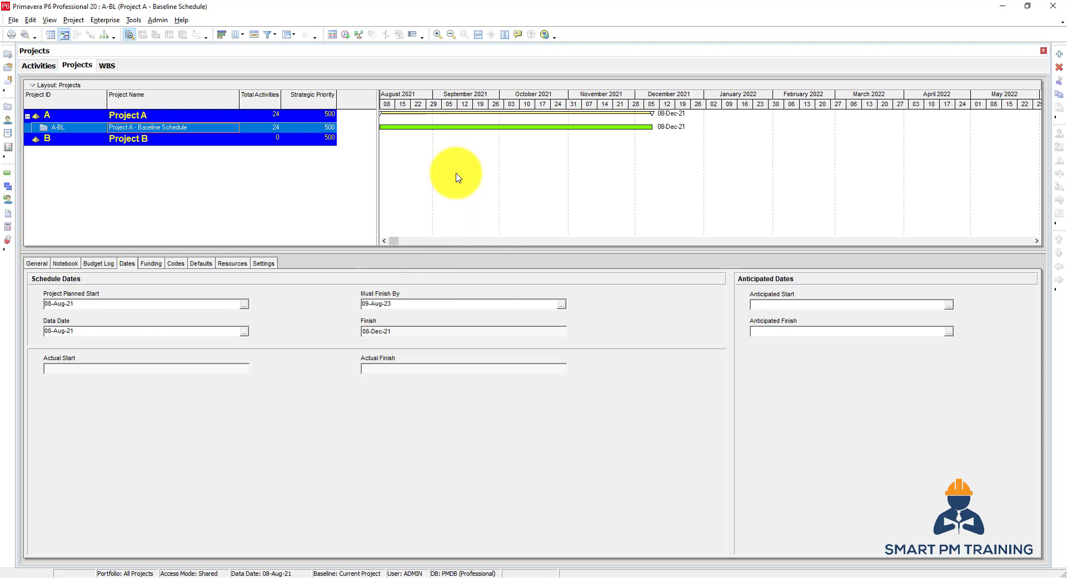
Return to the activities and schedule the project with its own data date
click(9, 179)
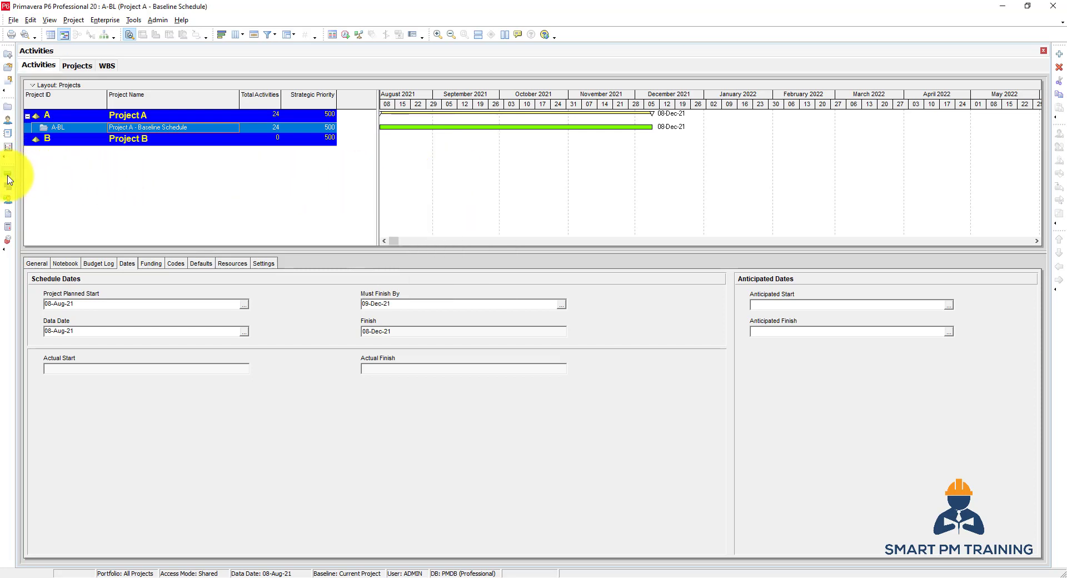
click(346, 34)
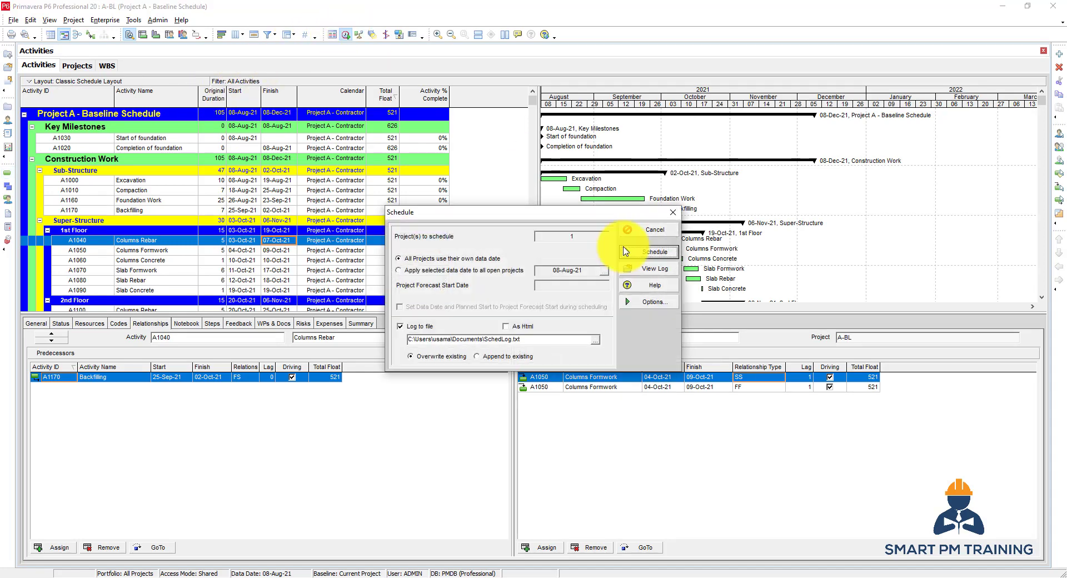
click(654, 233)
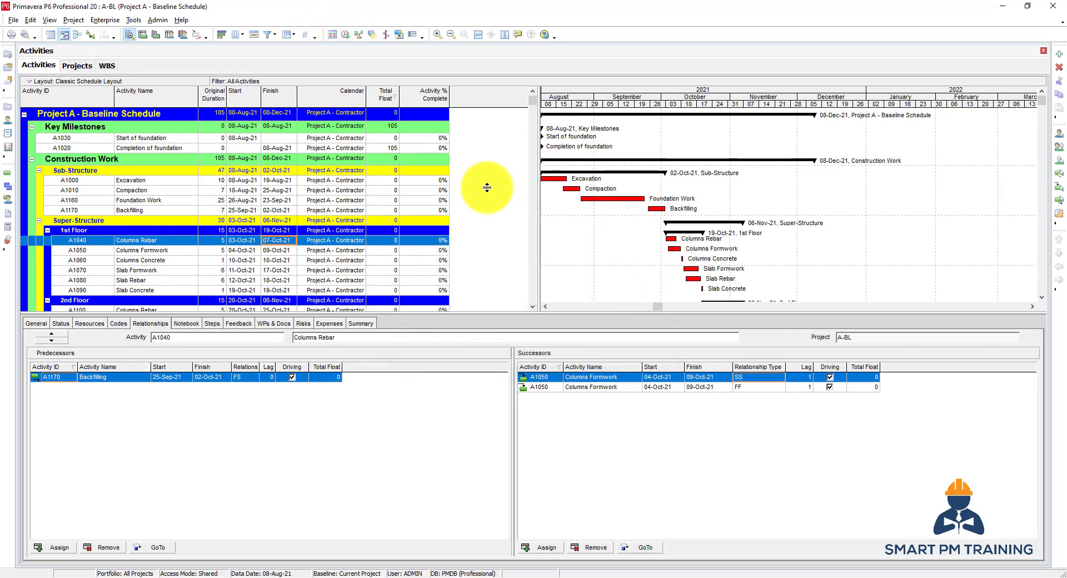
Review the total float and critical bars of all activities from Sub-Structure through Finishes
click(372, 181)
scroll(375, 187, down, 3)
scroll(375, 186, down, 3)
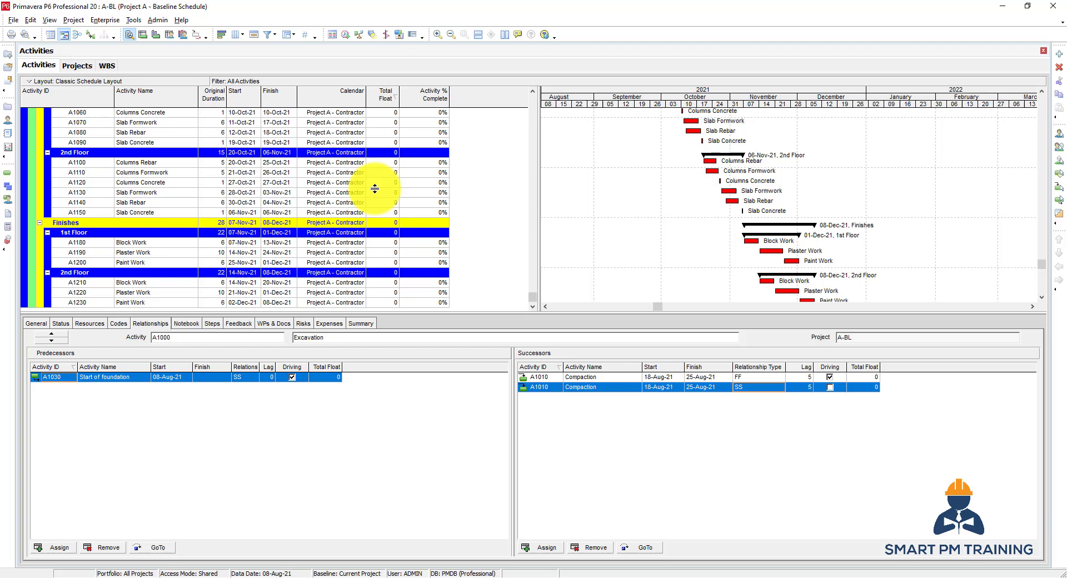
click(183, 166)
scroll(183, 168, up, 5)
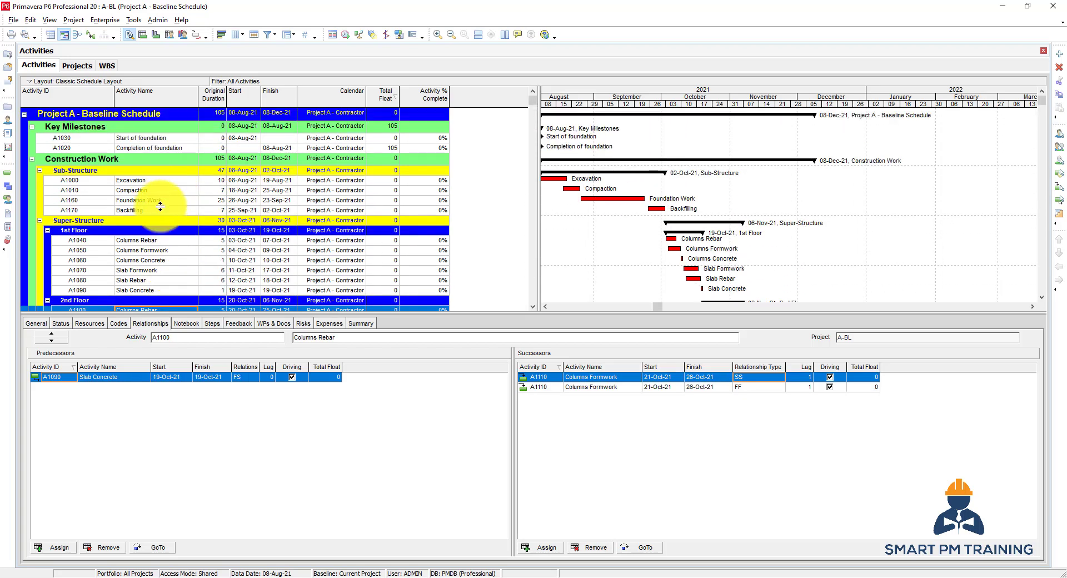
scroll(162, 217, down, 4)
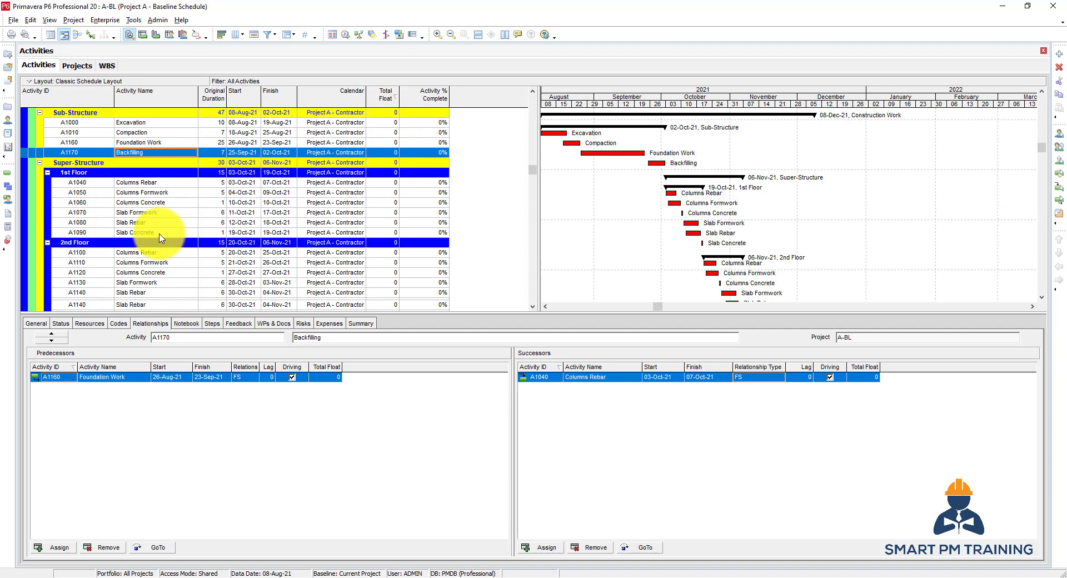
scroll(159, 233, down, 2)
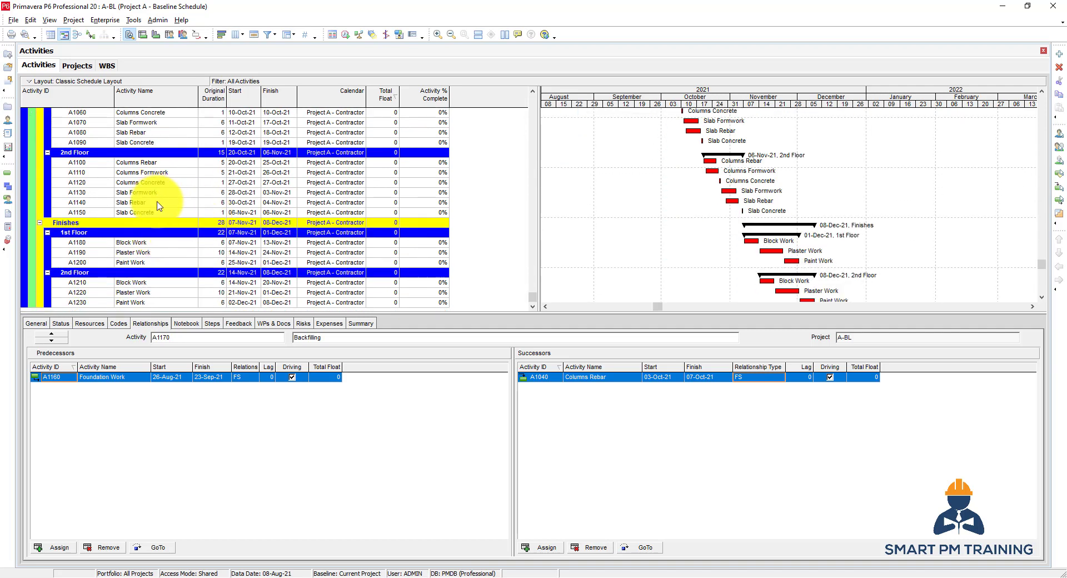
Remove the Slab Concrete (A1150) predecessor from the 1st Floor Block Work activity A1180
click(138, 243)
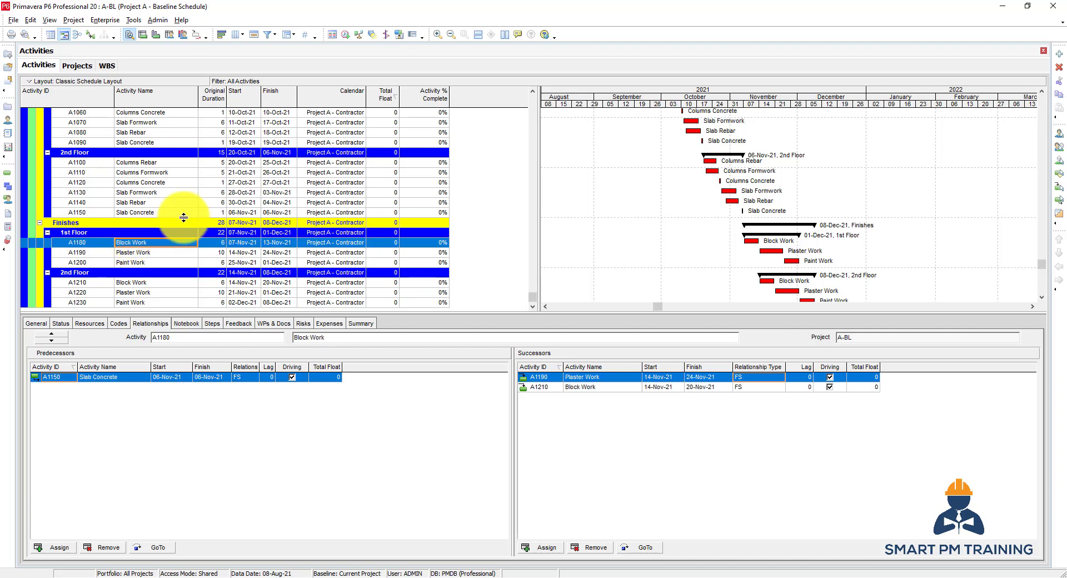
click(83, 243)
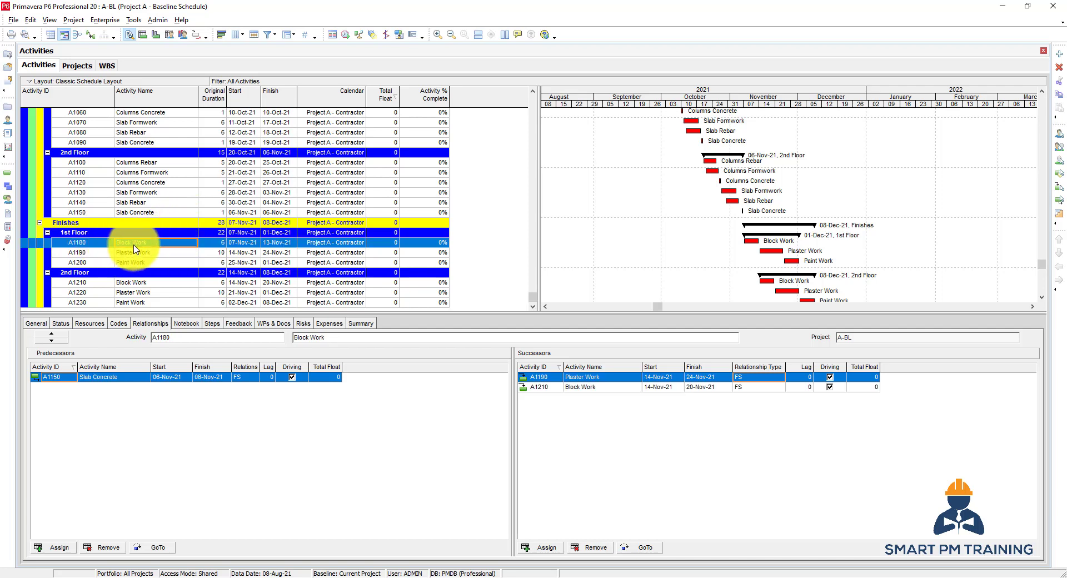
click(109, 547)
key(Return)
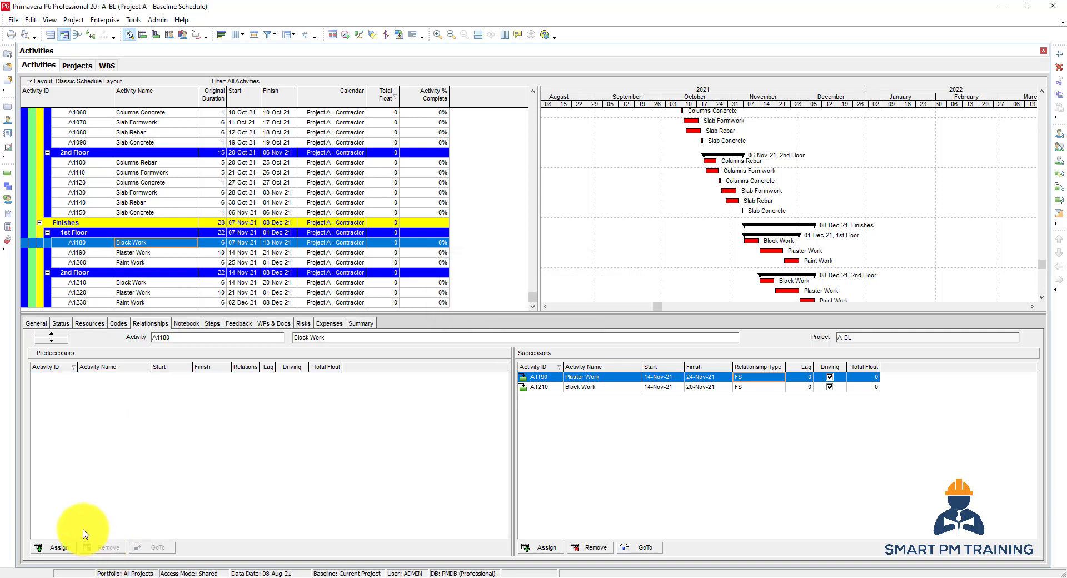
Assign the 1st Floor Slab Concrete (A1090) as predecessor of Block Work A1180, and reschedule the project
click(212, 243)
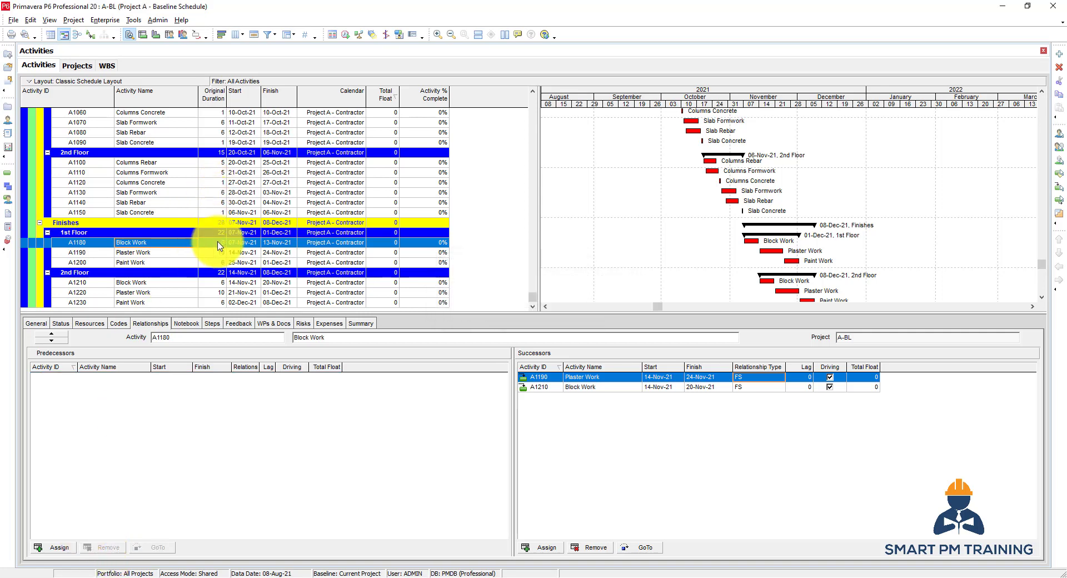
click(54, 547)
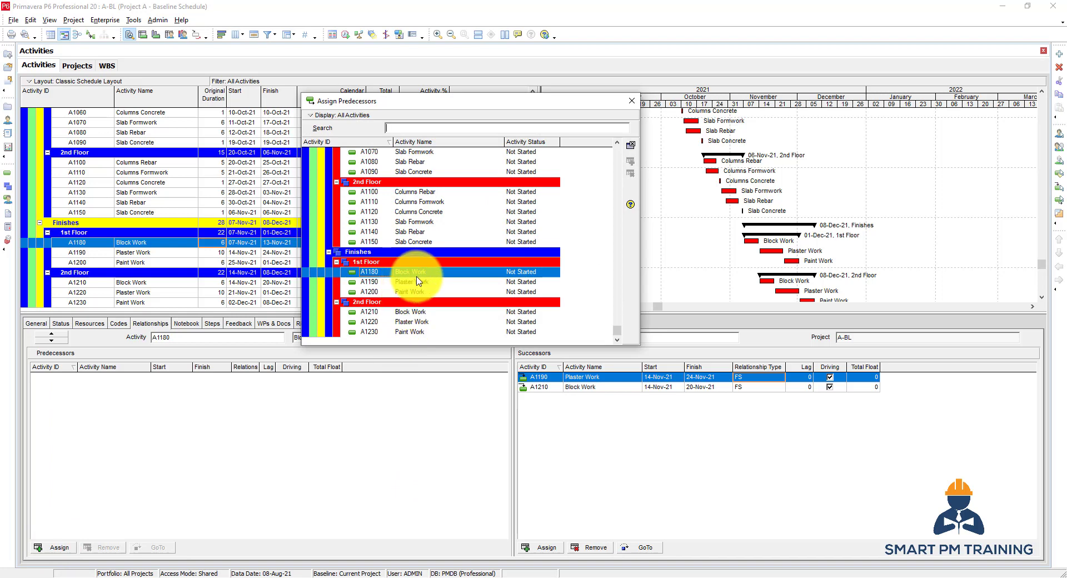
click(445, 217)
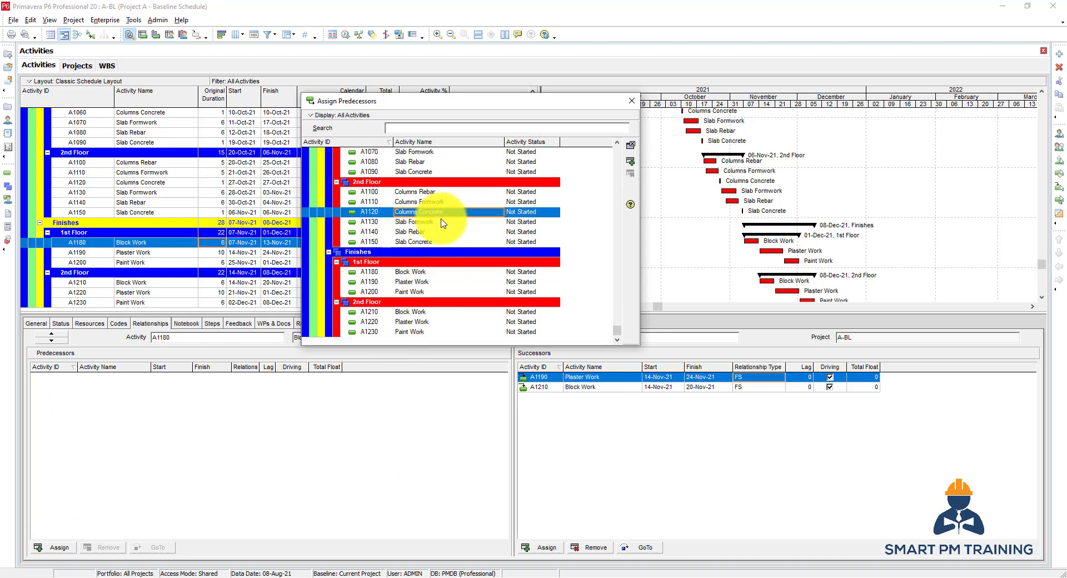
click(135, 245)
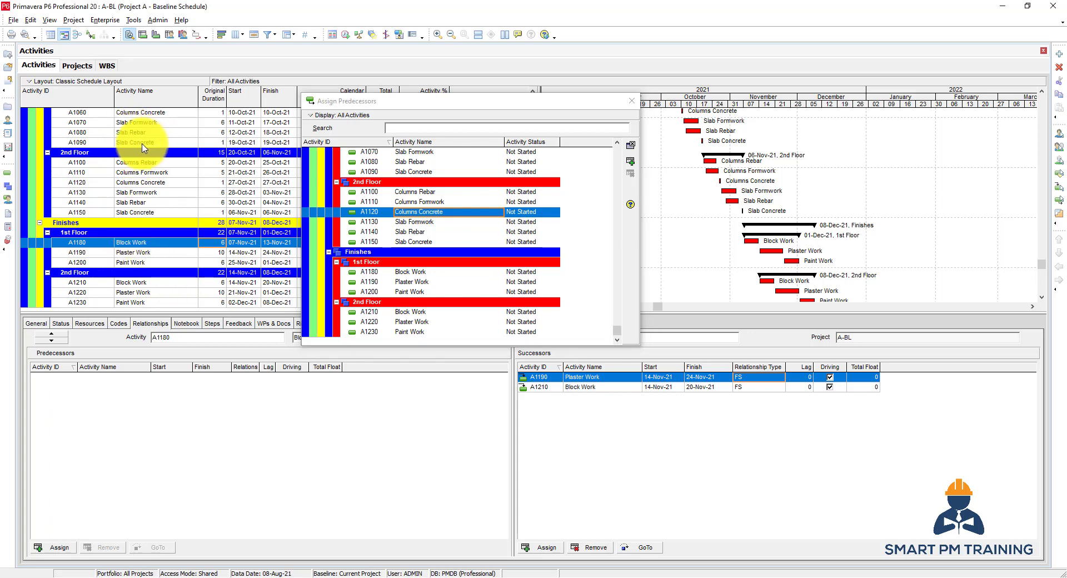
click(434, 214)
scroll(435, 214, up, 1)
scroll(434, 215, up, 1)
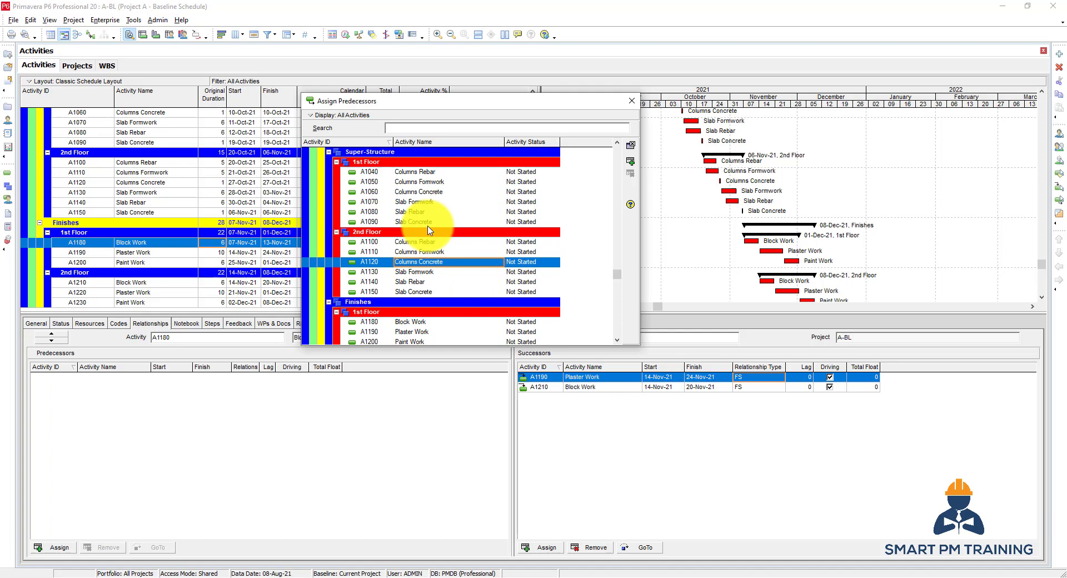
double_click(543, 224)
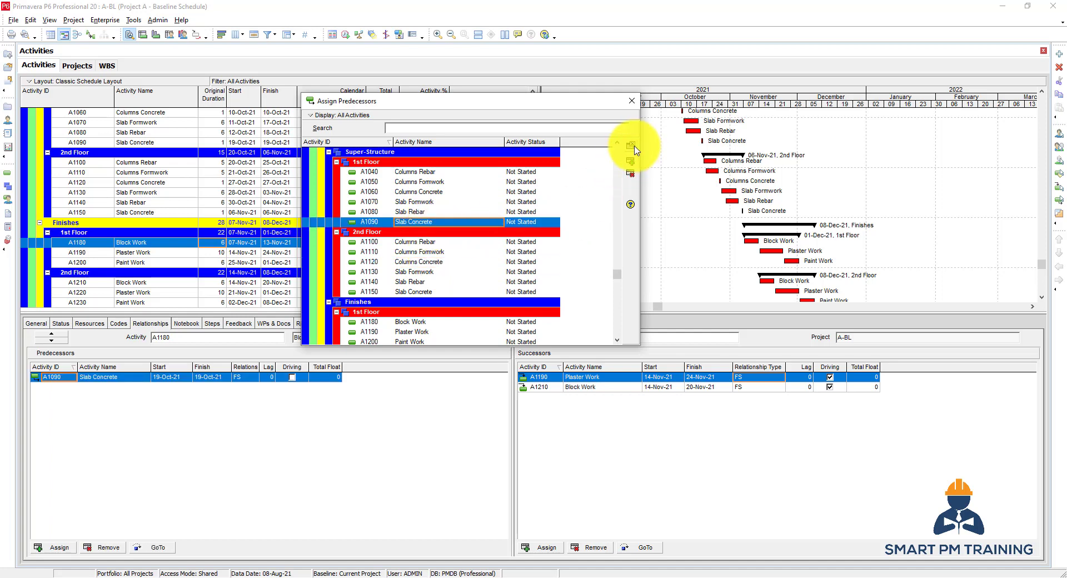
click(631, 101)
click(345, 35)
key(Return)
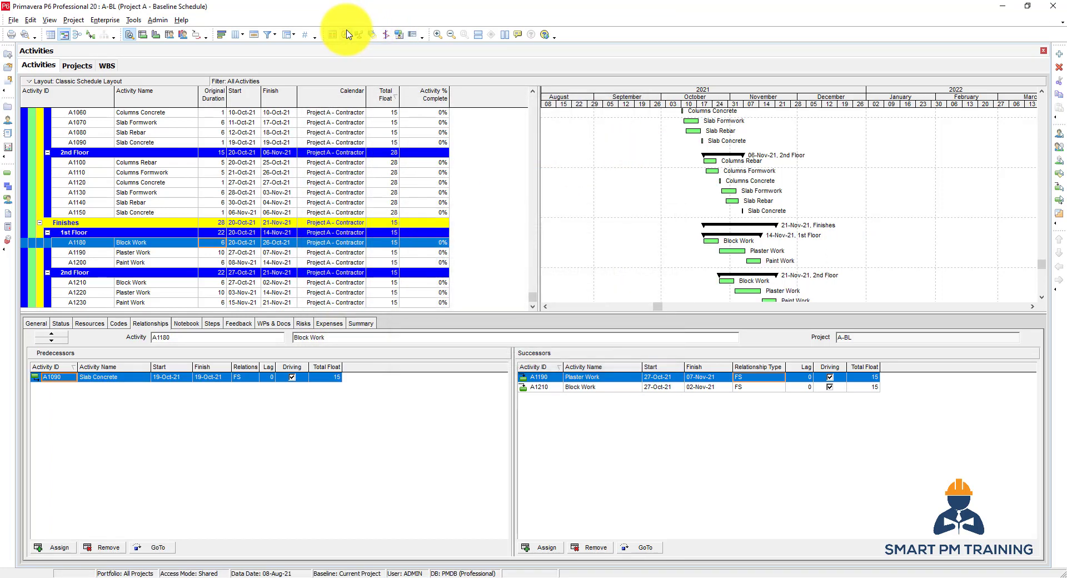
Examine the rescheduled activities' total float across all WBS sections and the project's finish date
click(334, 172)
scroll(335, 178, up, 5)
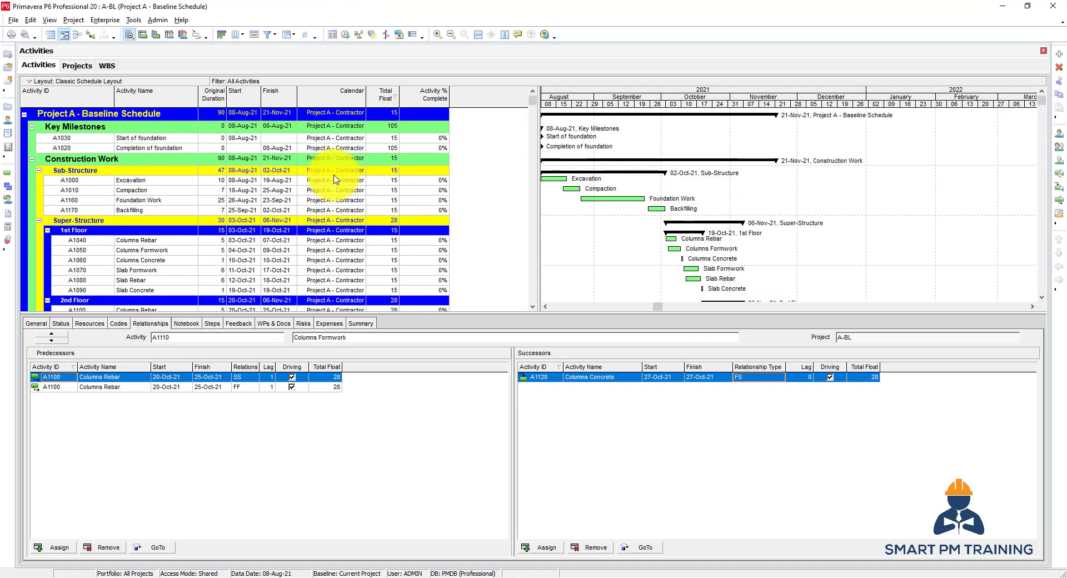
click(192, 182)
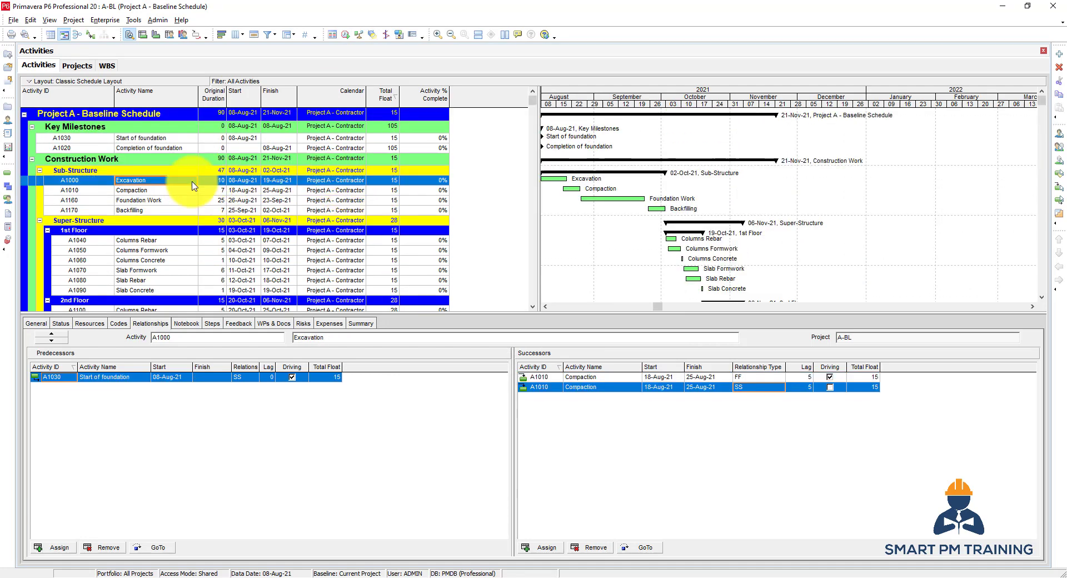
scroll(166, 208, down, 4)
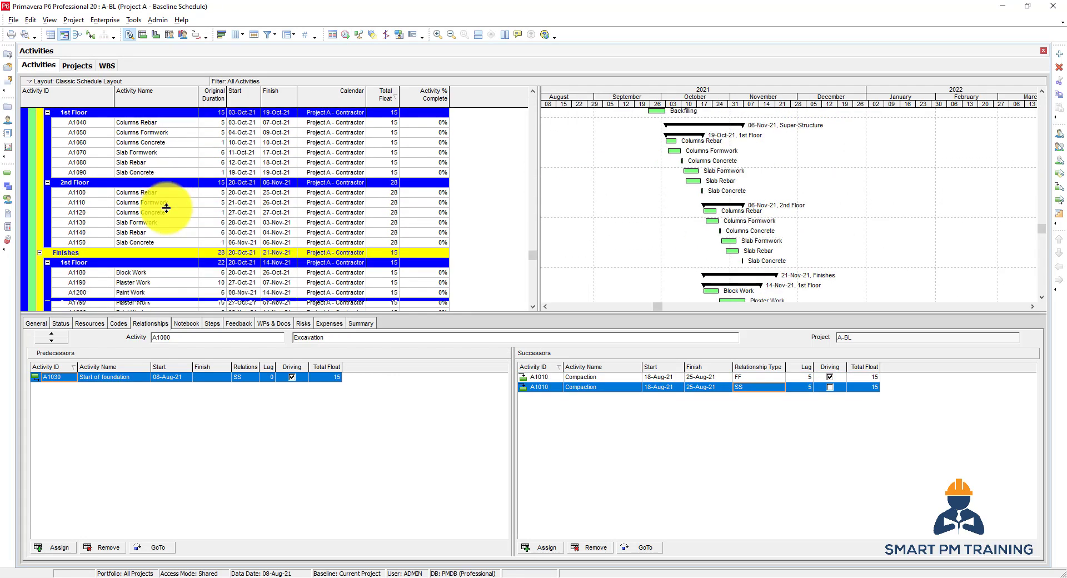
scroll(166, 208, down, 1)
scroll(166, 211, up, 5)
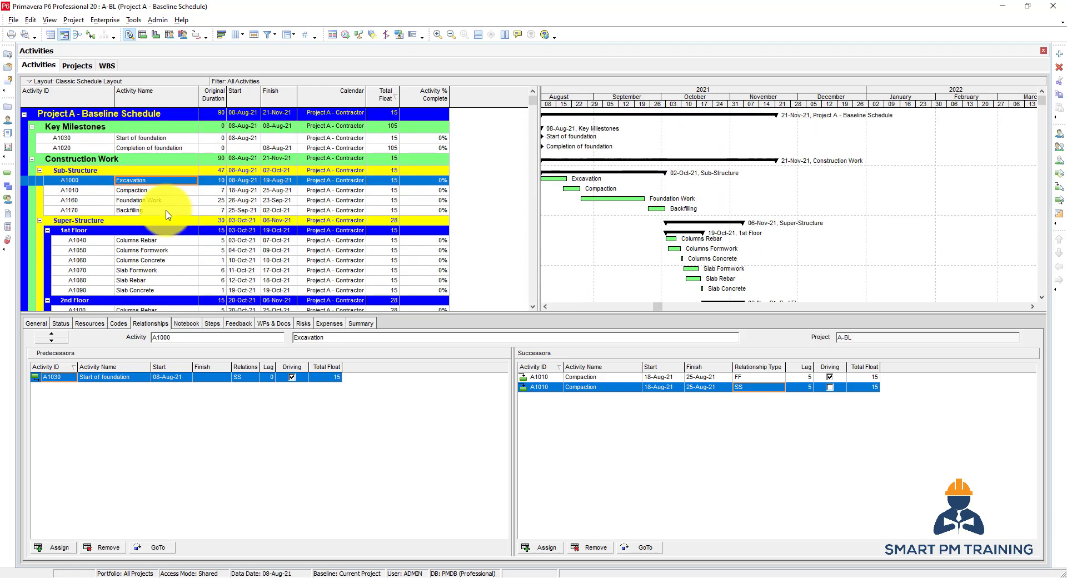
click(278, 117)
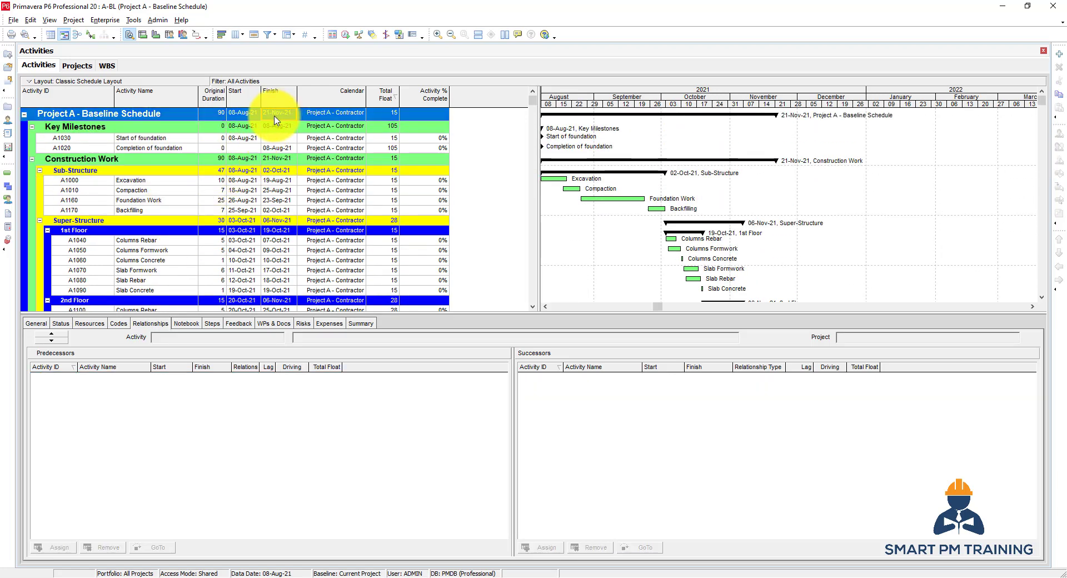
Set the Project A baseline's Must Finish By date to 22-Nov-21 and reschedule the project
click(8, 109)
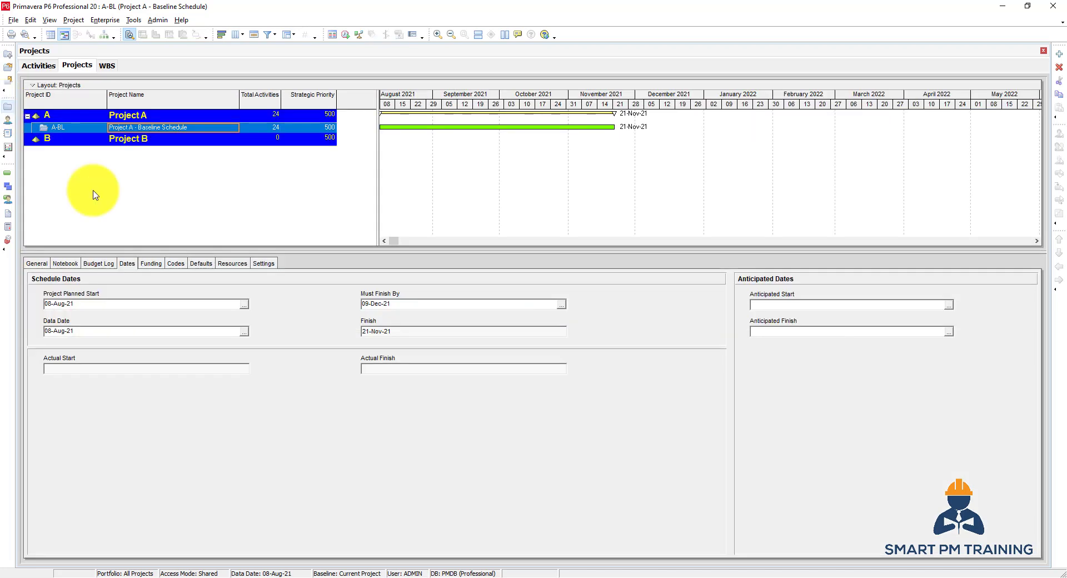
click(561, 304)
click(378, 122)
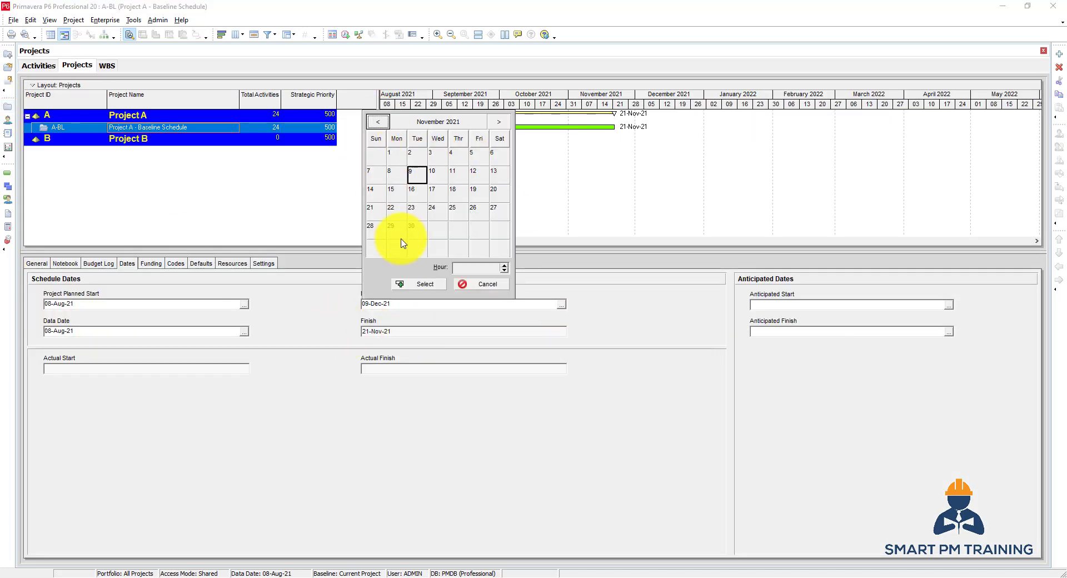
double_click(398, 214)
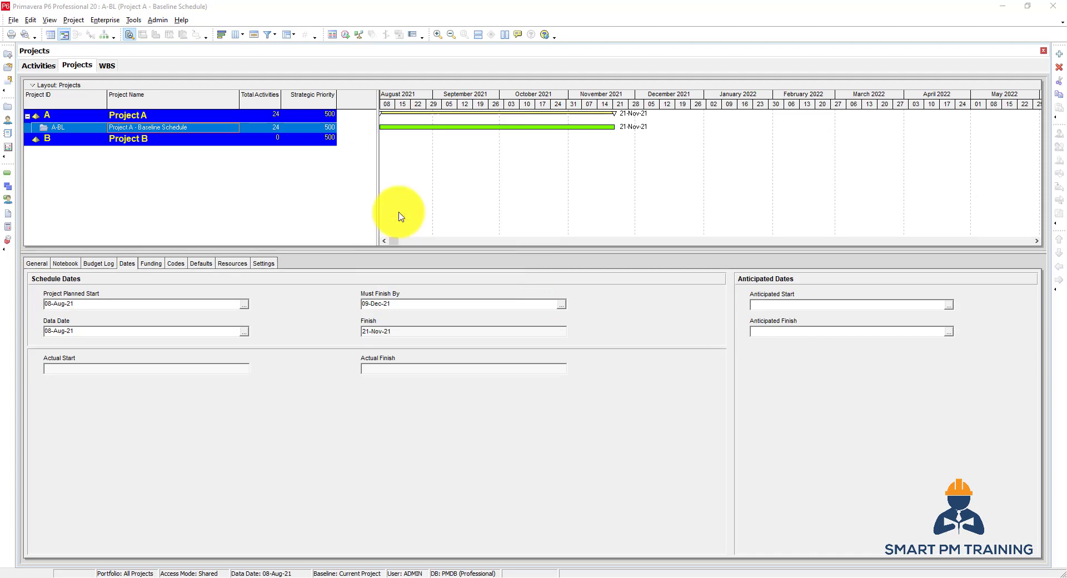
click(8, 172)
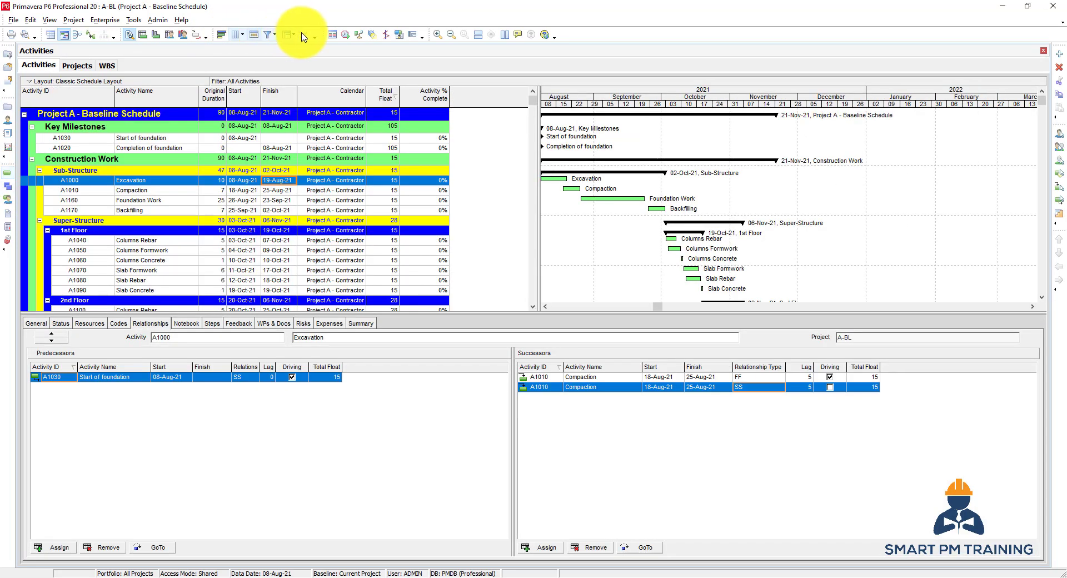
click(345, 34)
key(Return)
Examine the total float, dates and relationships of the 2nd Floor Super-Structure activities against the 1st Floor Block Work in Finishes
scroll(172, 198, down, 3)
click(167, 232)
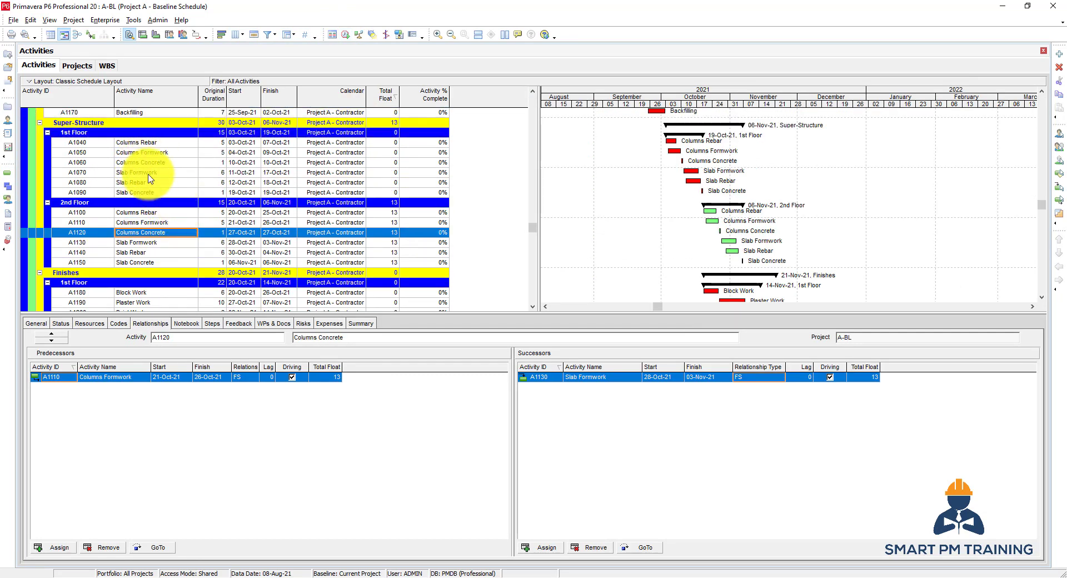
scroll(159, 175, down, 1)
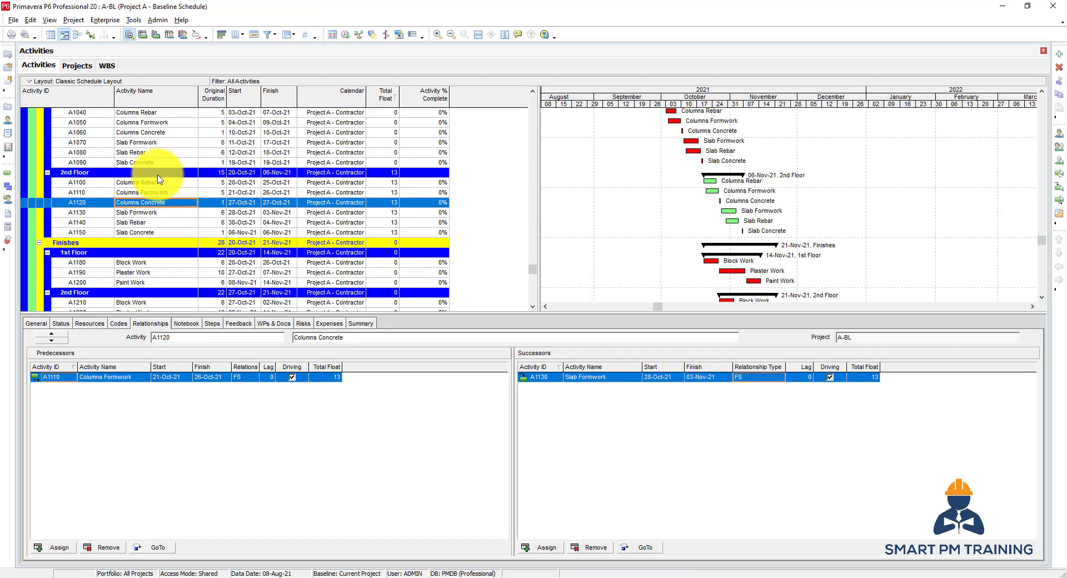
scroll(124, 269, down, 2)
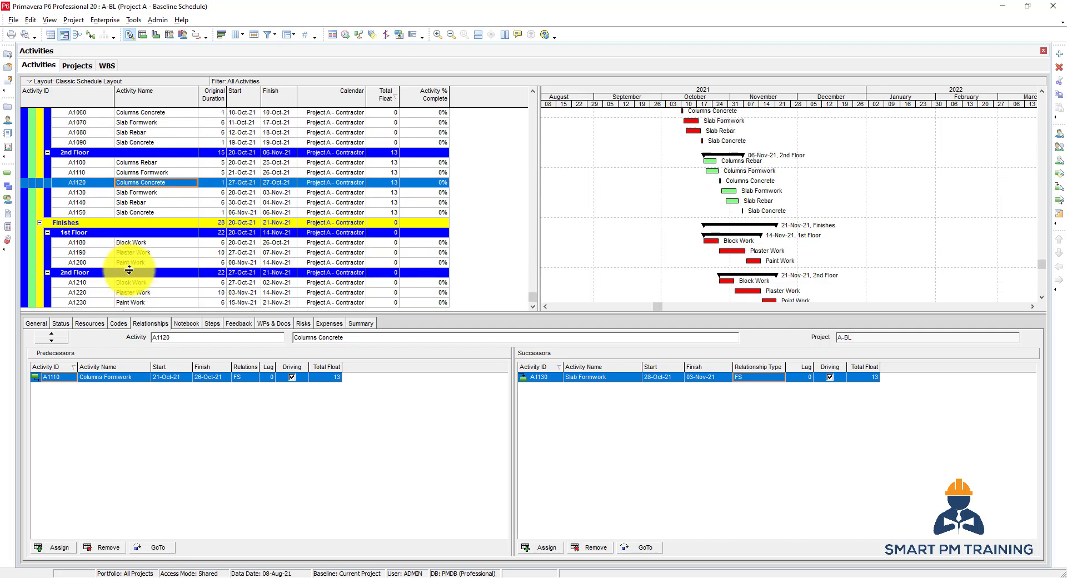
click(156, 242)
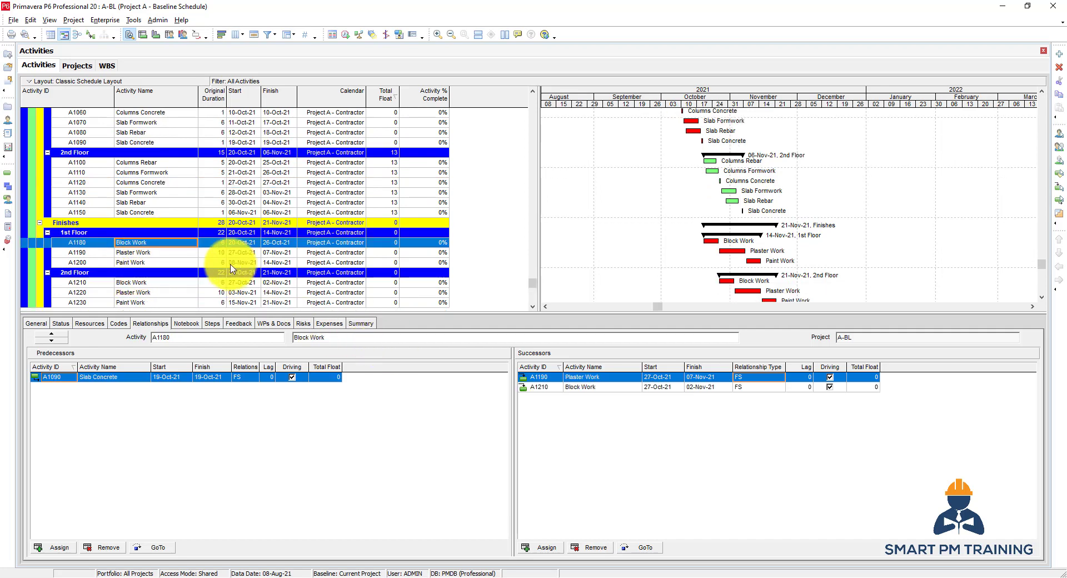
scroll(238, 261, up, 2)
click(236, 209)
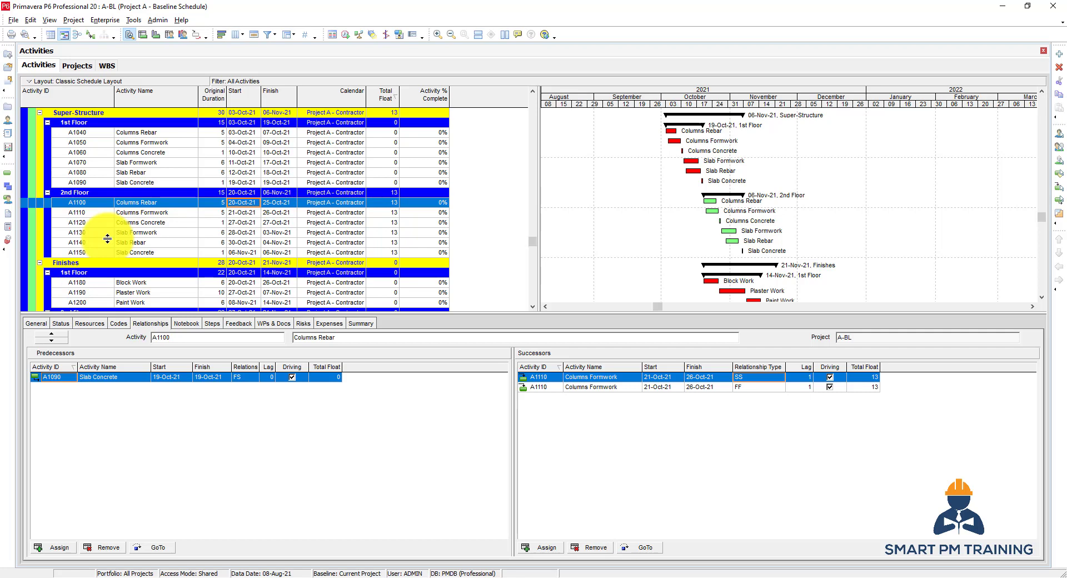
click(289, 206)
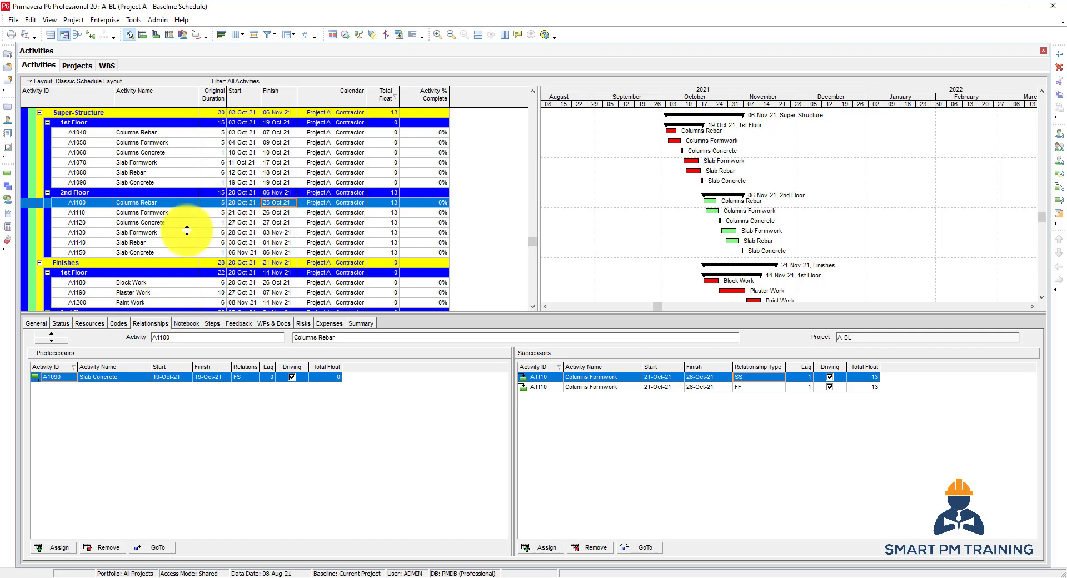
click(192, 225)
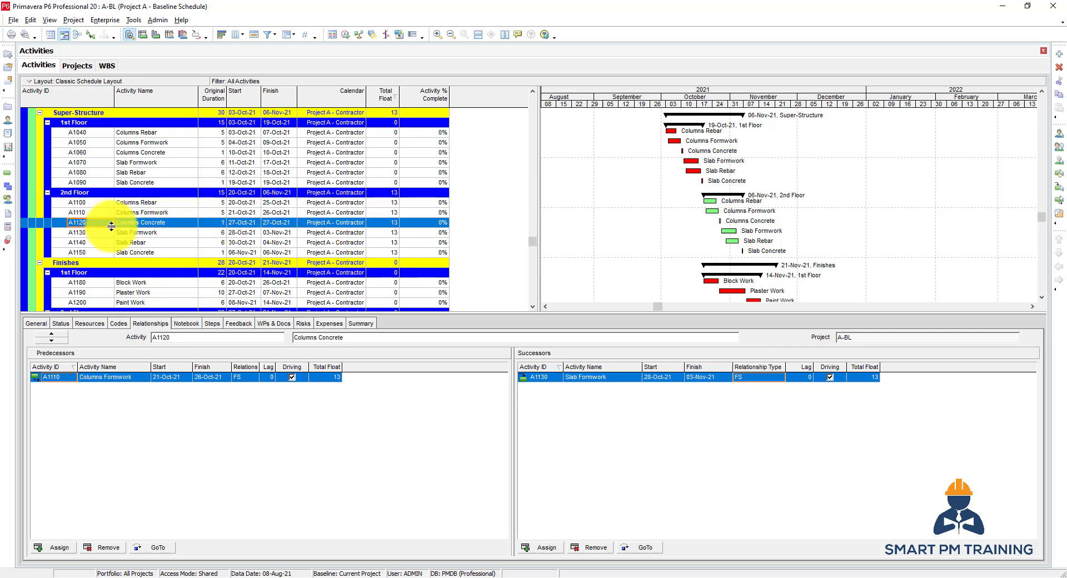
Review the total float and critical bars from the Key Milestones and Sub-Structure activities down to Super-Structure
scroll(387, 144, up, 3)
click(393, 156)
scroll(393, 164, down, 4)
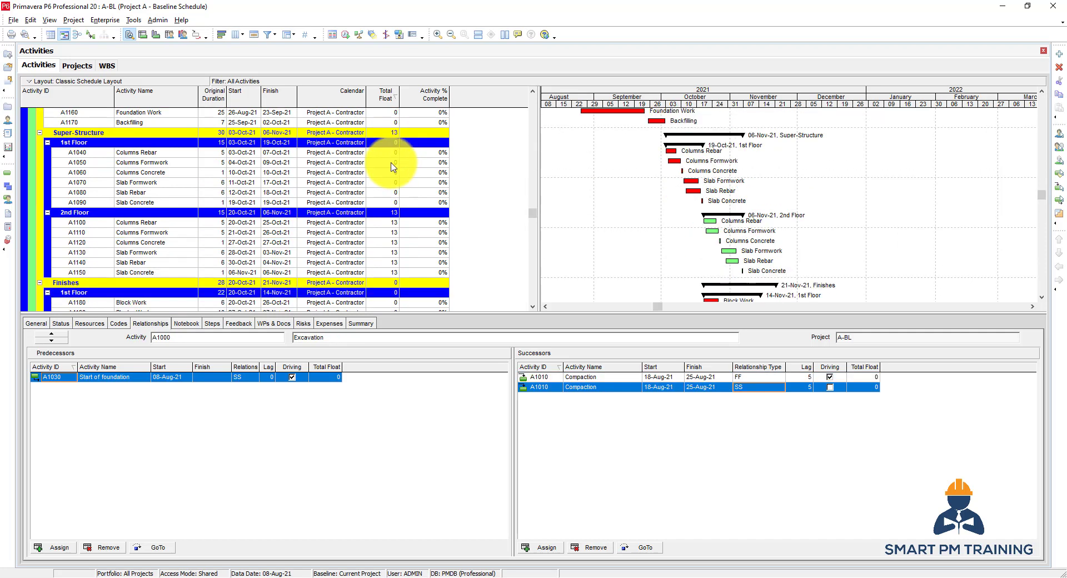
scroll(393, 167, up, 5)
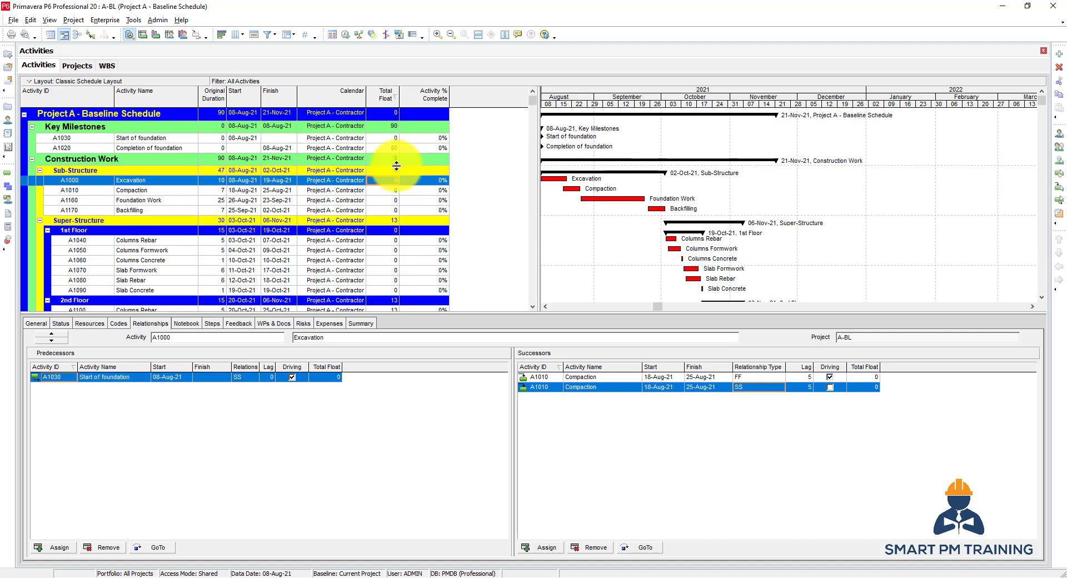
Open the schedule dates of the Project A - Baseline Schedule project
click(9, 108)
click(223, 131)
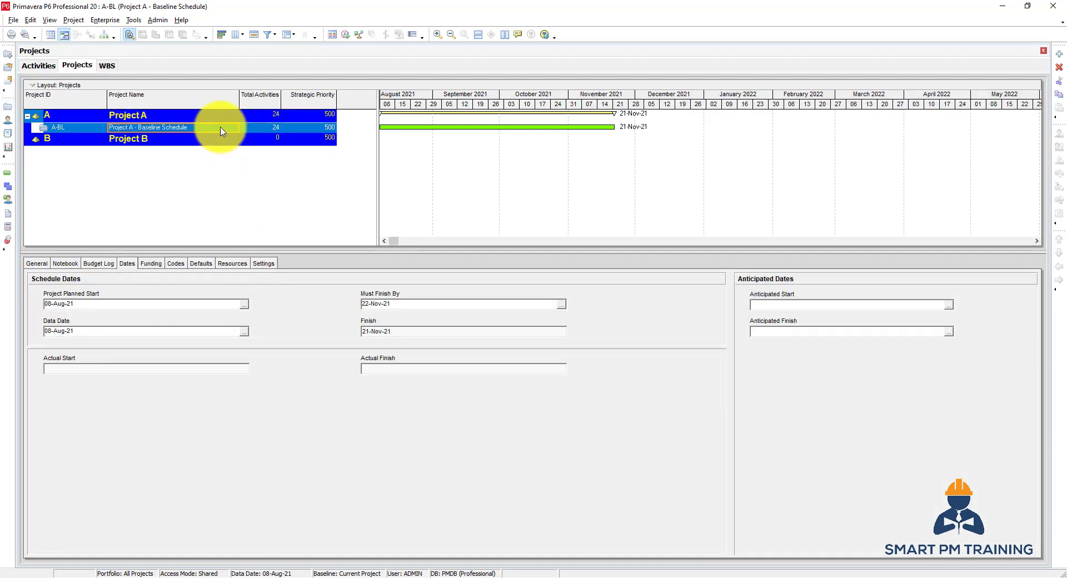